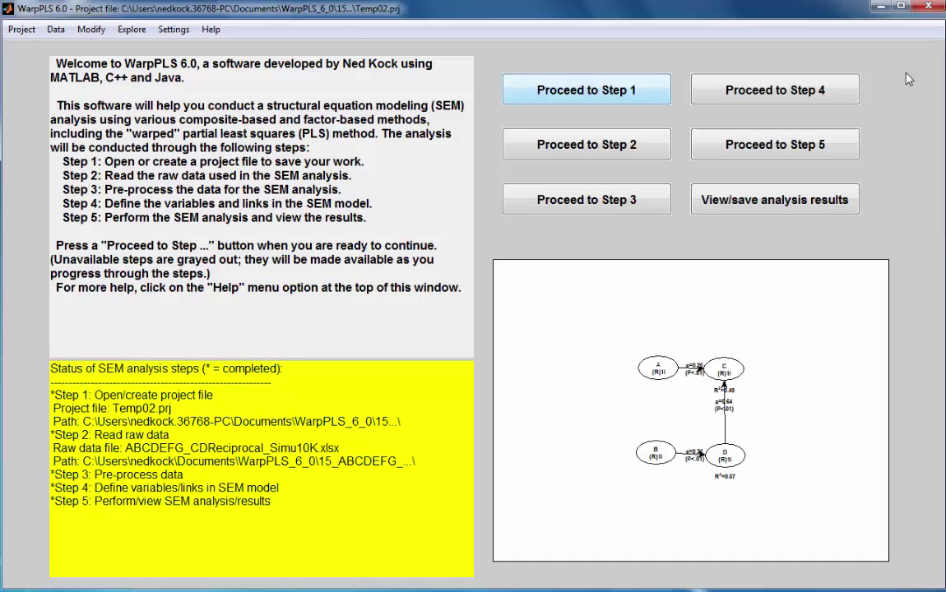
# Step: View the correlations among latent variables with square roots of AVEs in the analysis results, and close the results
pyautogui.click(724, 196)
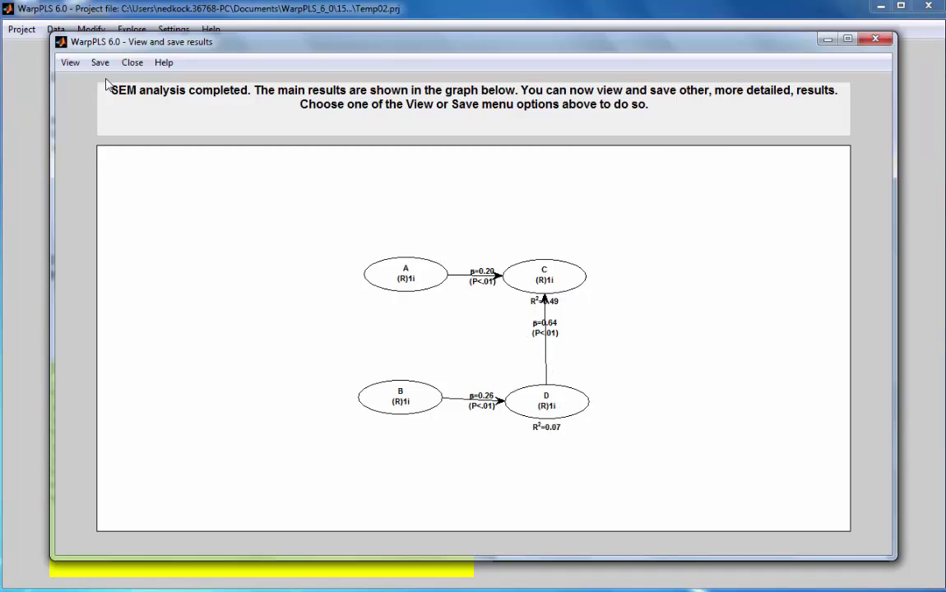
pyautogui.click(70, 63)
pyautogui.moveTo(115, 179)
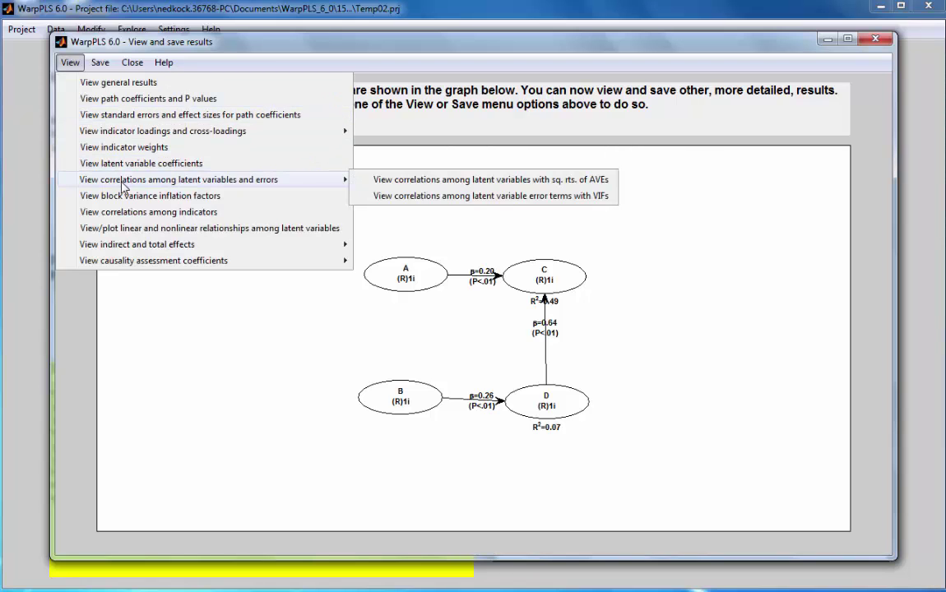
pyautogui.click(478, 183)
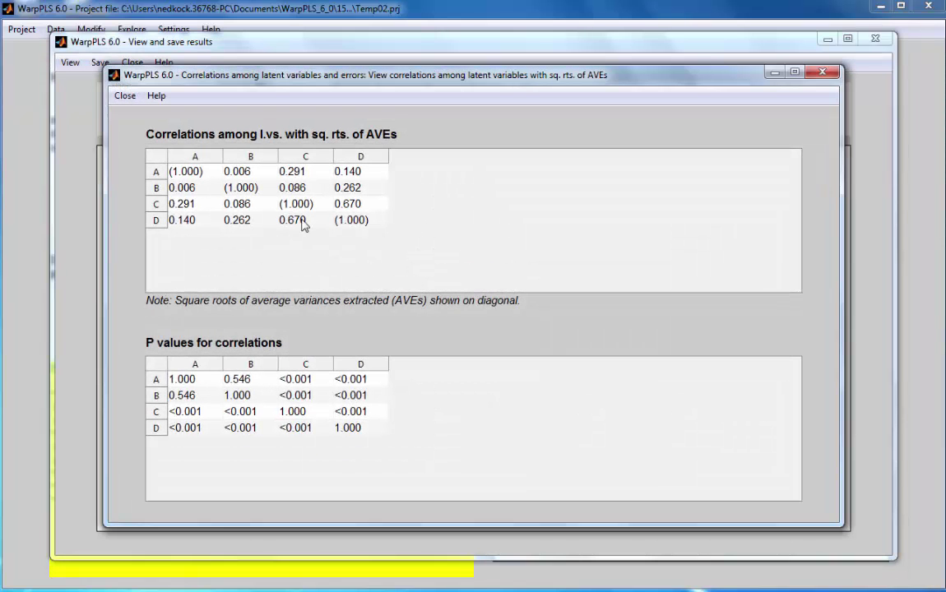
pyautogui.click(302, 222)
pyautogui.click(825, 72)
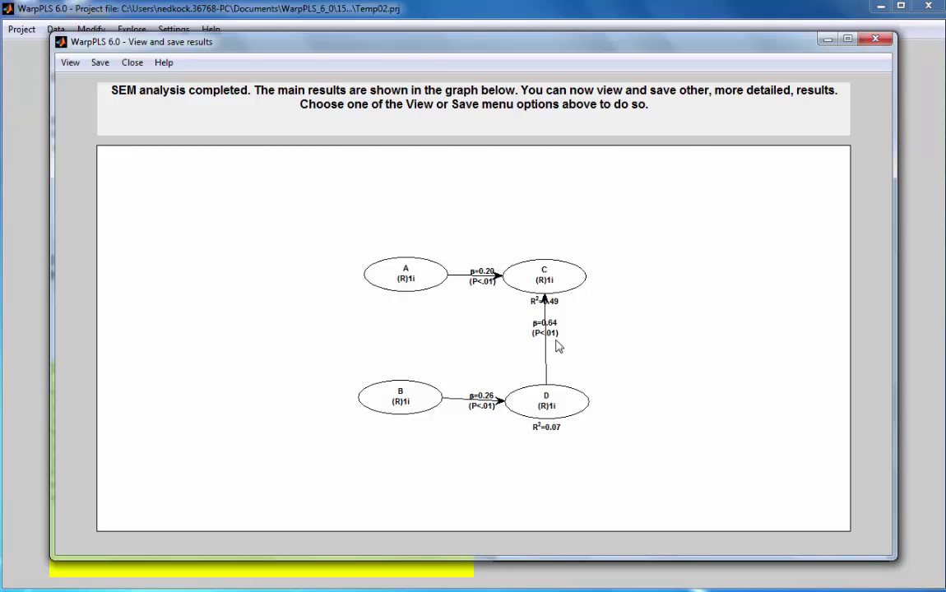
pyautogui.click(875, 39)
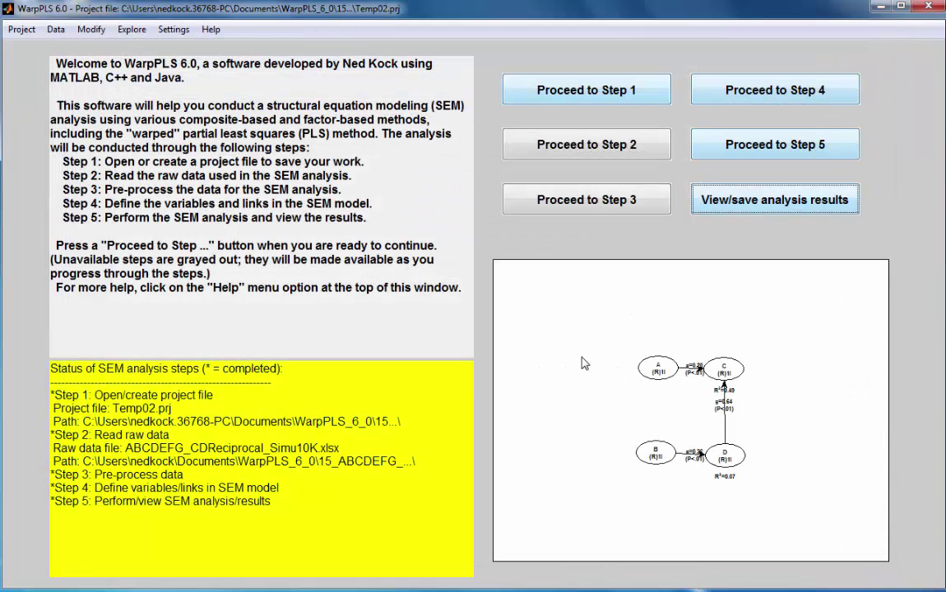
# Step: Execute Step 4 again to edit the SEM model and delete the direct link from D to C
pyautogui.click(723, 91)
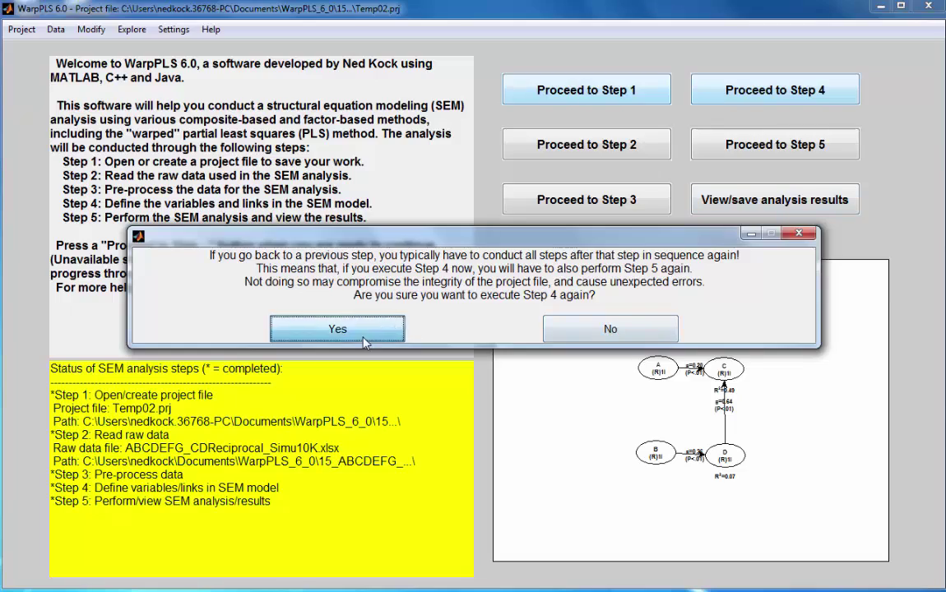
pyautogui.click(365, 342)
pyautogui.click(646, 213)
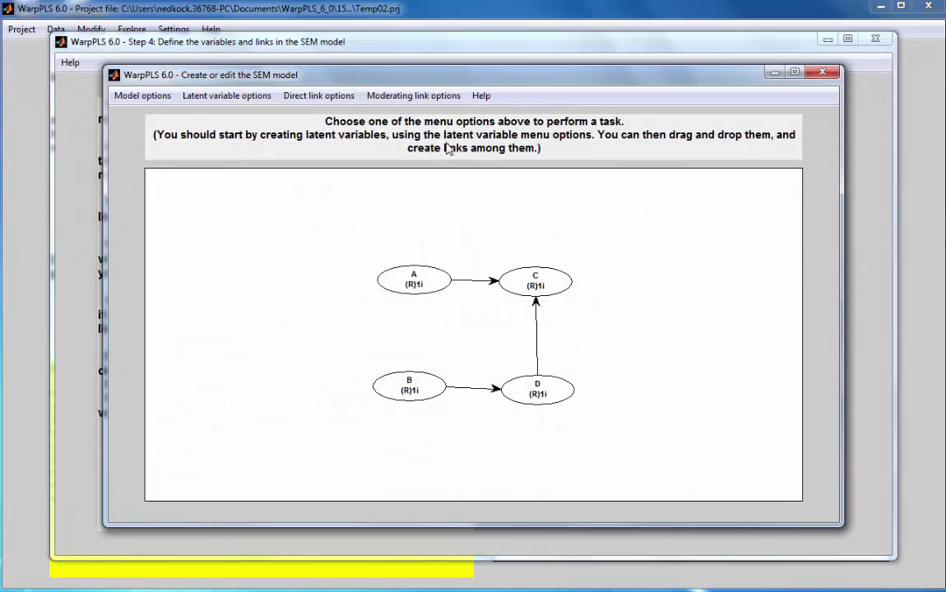
pyautogui.click(316, 96)
pyautogui.click(310, 130)
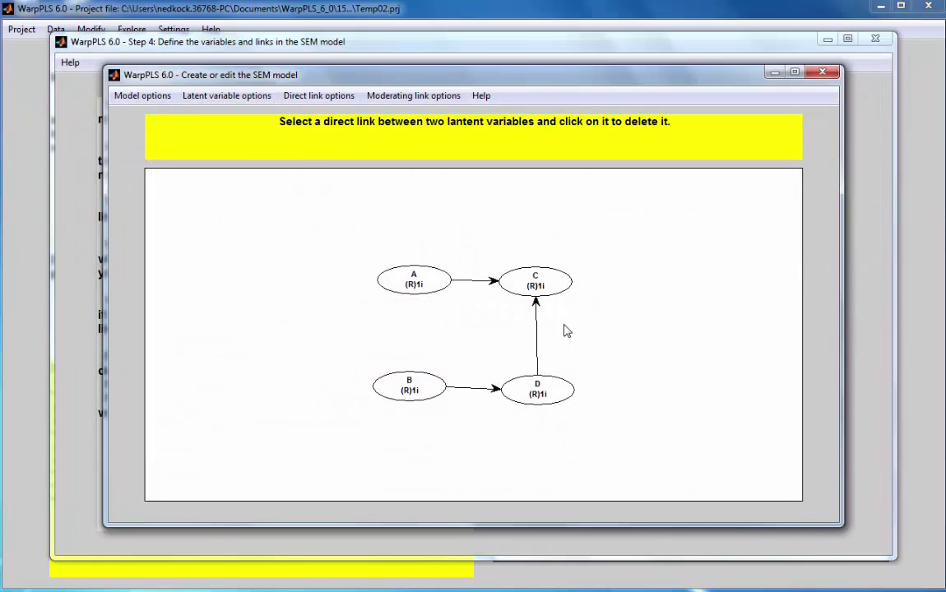
pyautogui.click(537, 344)
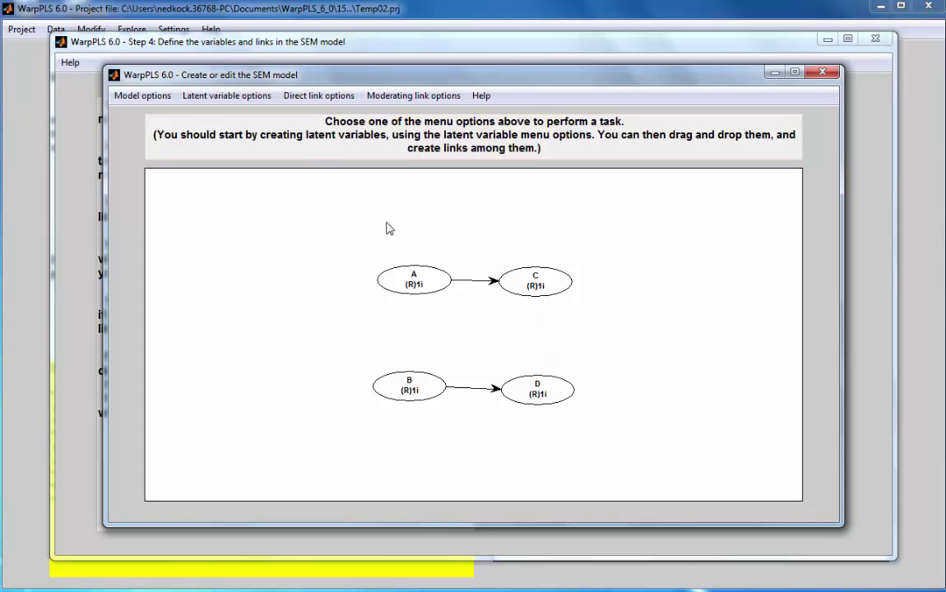
# Step: Save the edited SEM model and perform the SEM analysis again in Step 5
pyautogui.click(147, 97)
pyautogui.click(177, 116)
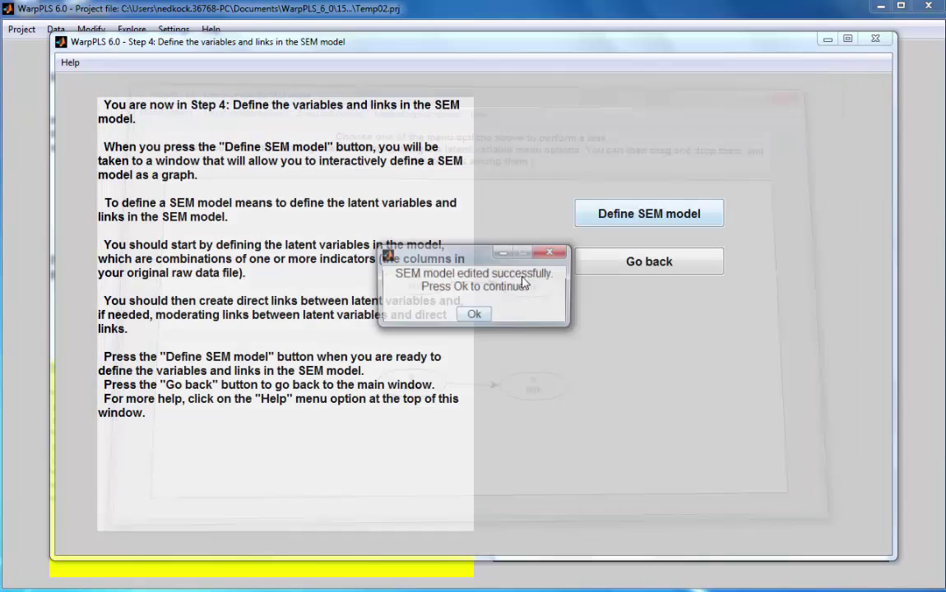
pyautogui.click(473, 314)
pyautogui.click(486, 334)
pyautogui.click(732, 145)
pyautogui.click(638, 214)
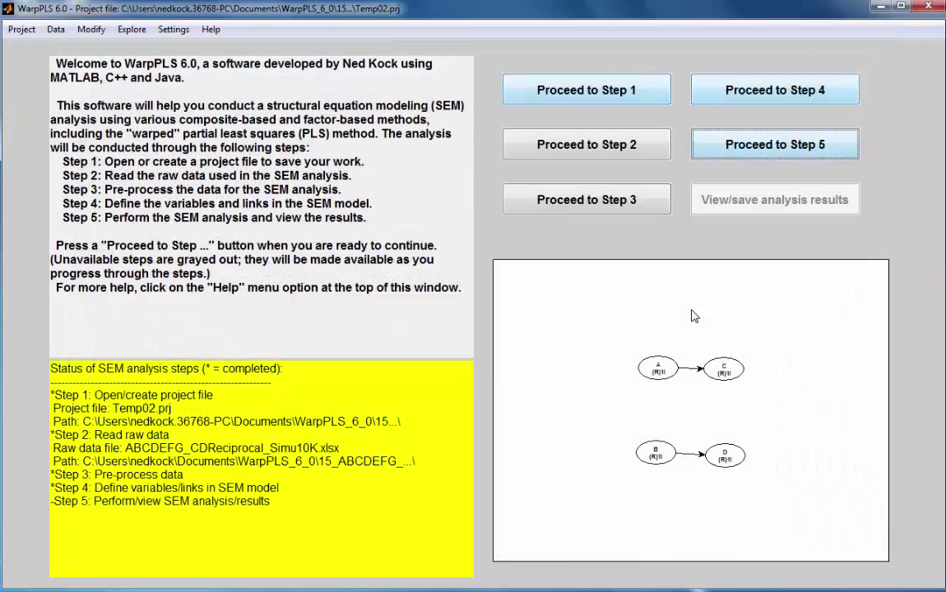
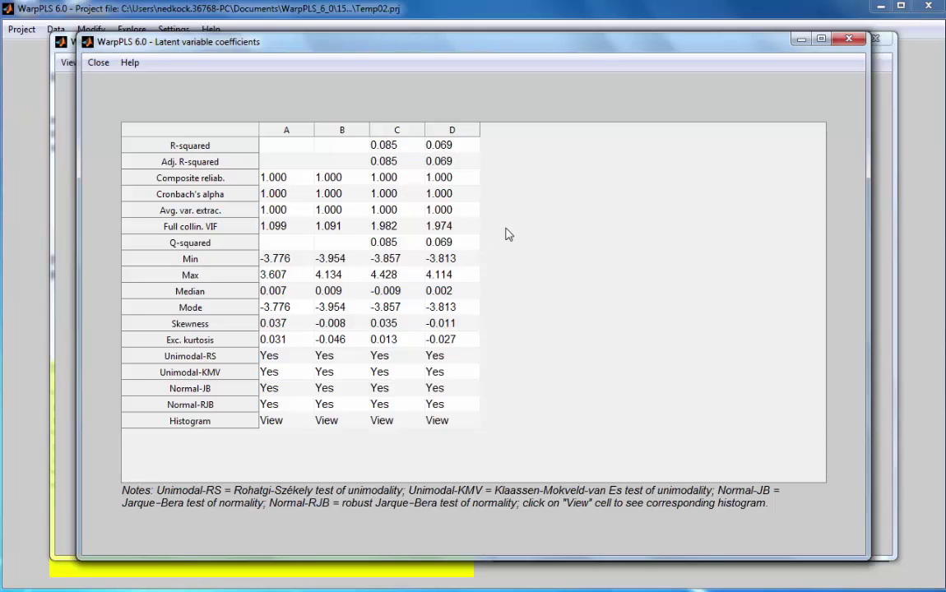
# Step: Close the latent variable coefficients table and the analysis results to return to the main window
pyautogui.click(848, 38)
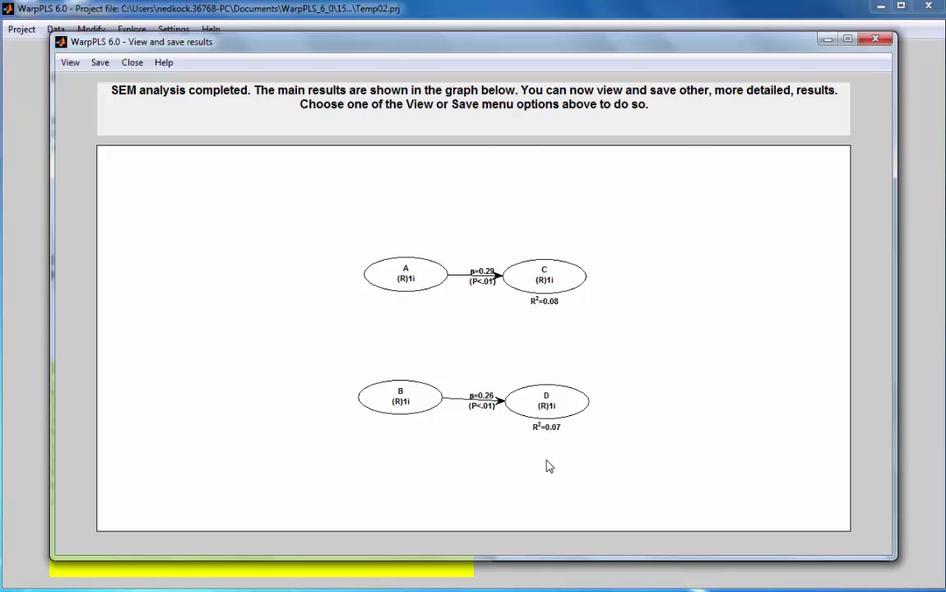
pyautogui.click(875, 38)
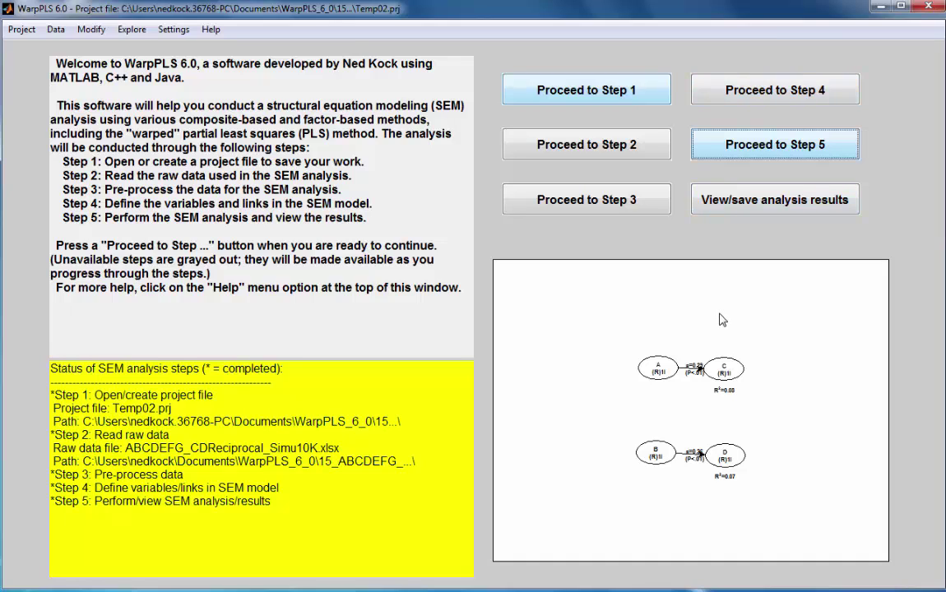
pyautogui.click(720, 319)
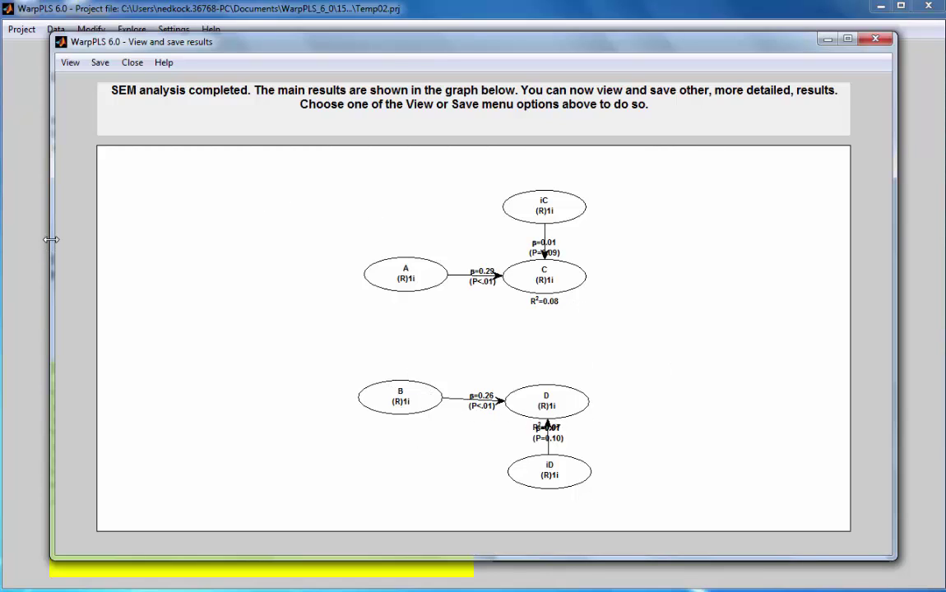
pyautogui.moveTo(51, 263); pyautogui.dragTo(57, 262)
pyautogui.moveTo(172, 262); pyautogui.dragTo(475, 262)
pyautogui.moveTo(595, 33); pyautogui.dragTo(822, 58)
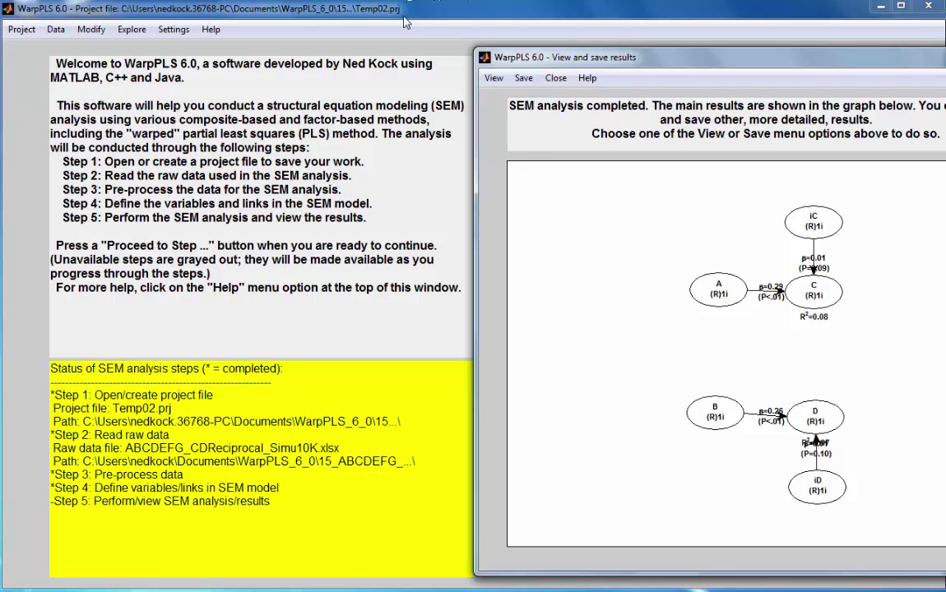
pyautogui.click(366, 18)
pyautogui.click(130, 30)
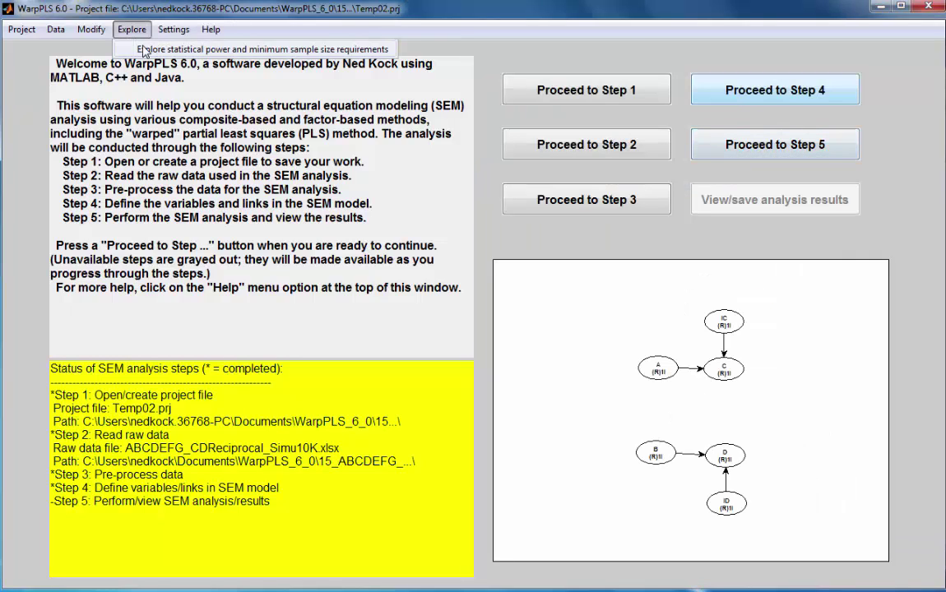
pyautogui.click(207, 30)
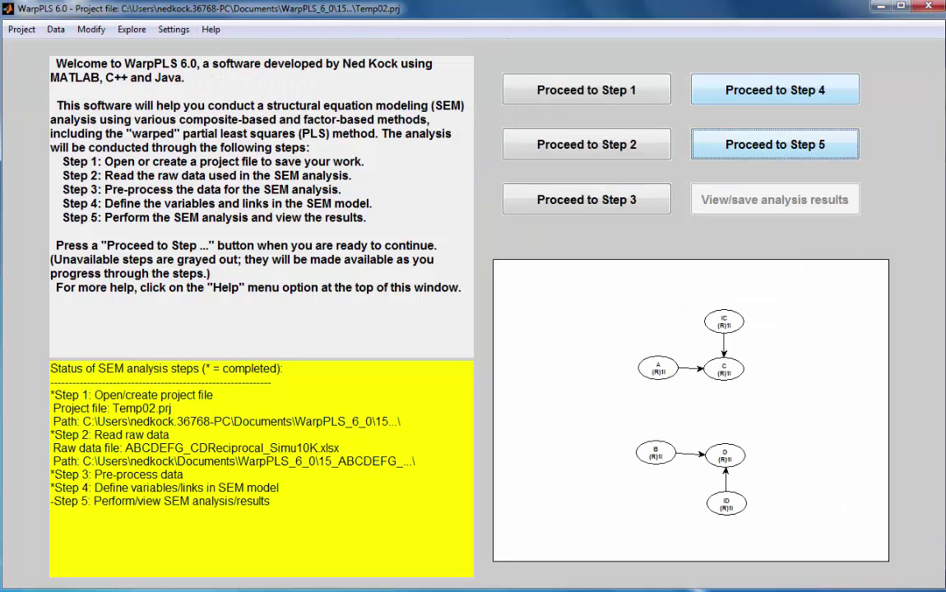
# Step: Leave the analysis results, explore analytic composites and instrumental variables, and choose Instrumental variable as what to create
pyautogui.hotkey('alt', 'Tab')
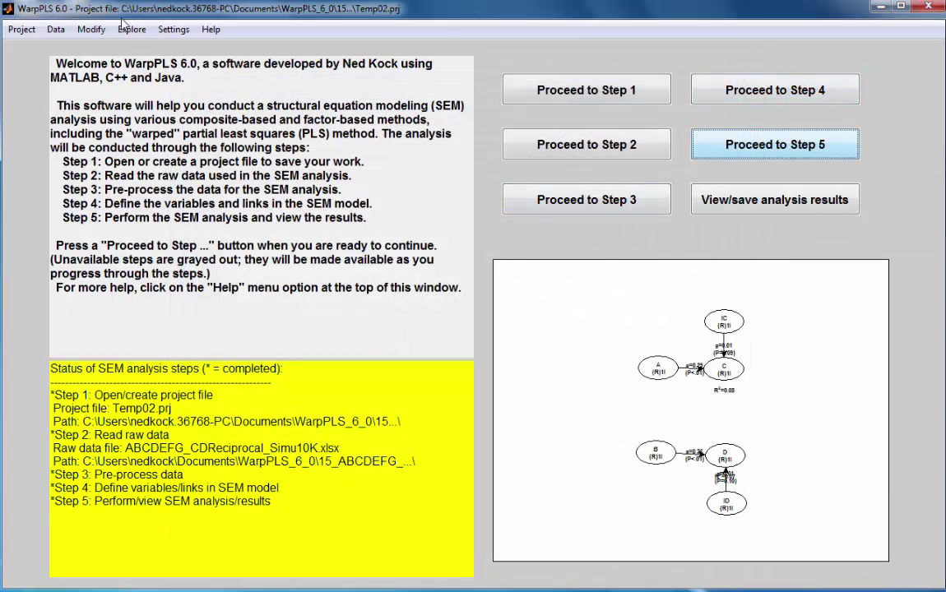
pyautogui.click(129, 29)
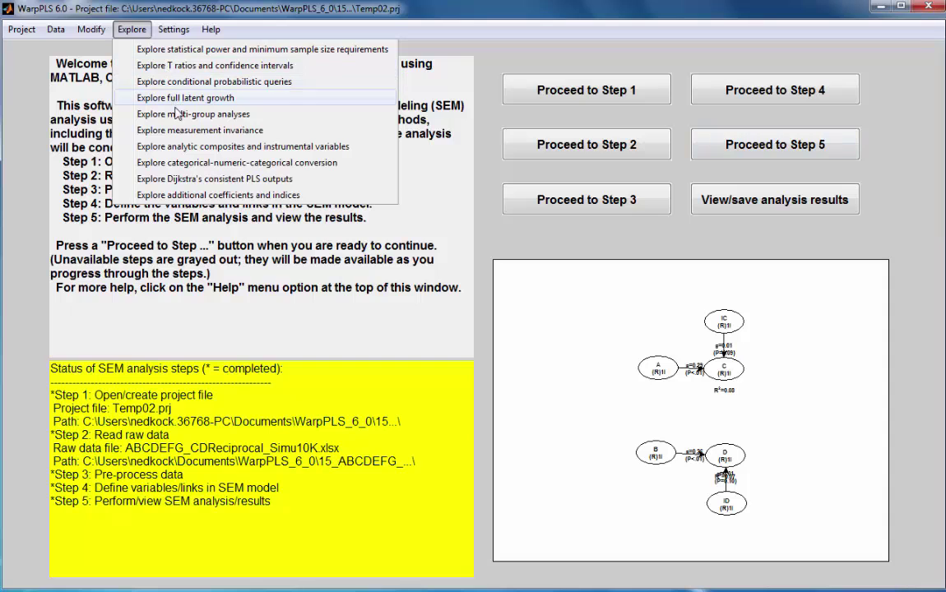
pyautogui.click(171, 146)
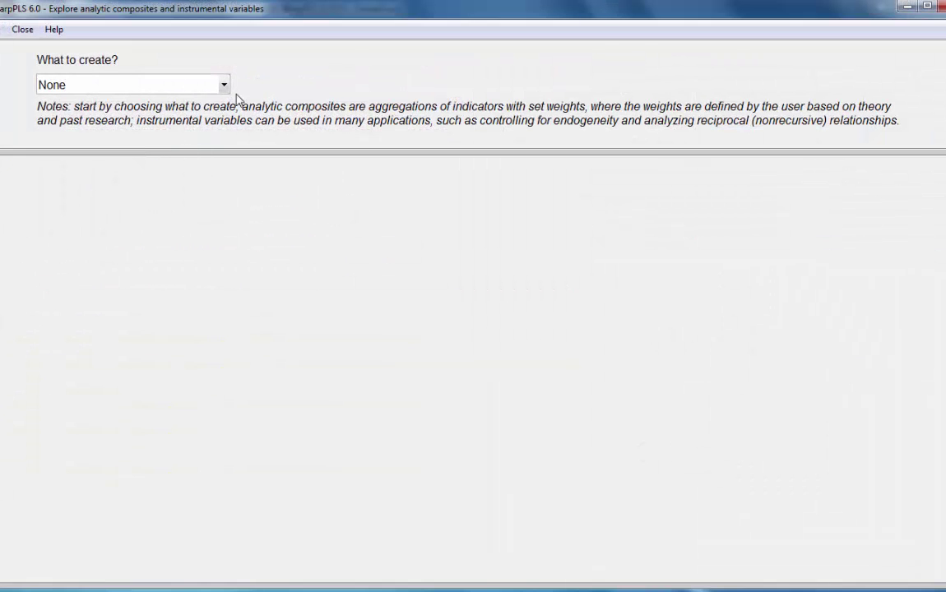
pyautogui.click(225, 86)
pyautogui.click(163, 139)
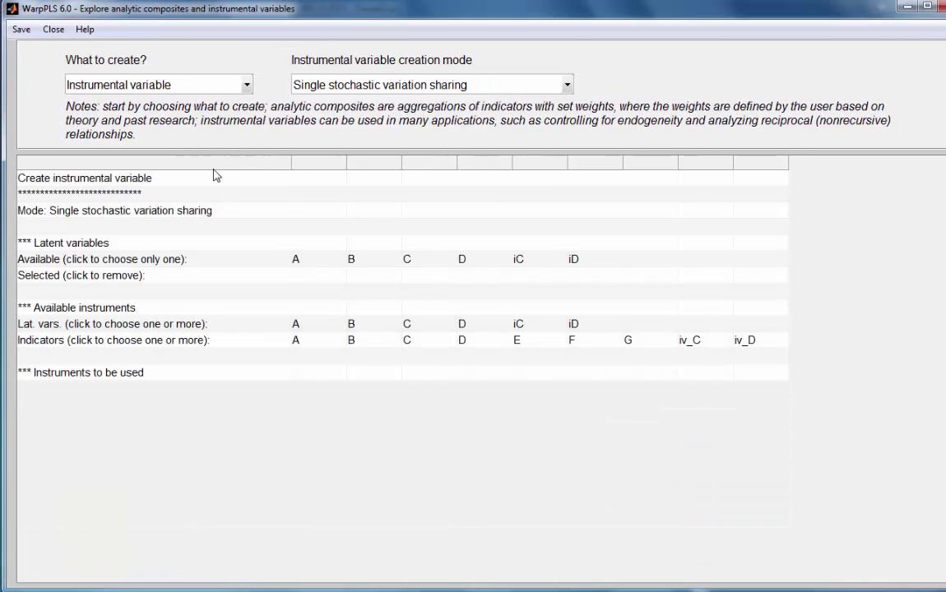
# Step: Set the creation mode to Reciprocal stochastic variation sharing and select C and D as the reciprocal latent variables
pyautogui.moveTo(944, 346); pyautogui.dragTo(601, 228)
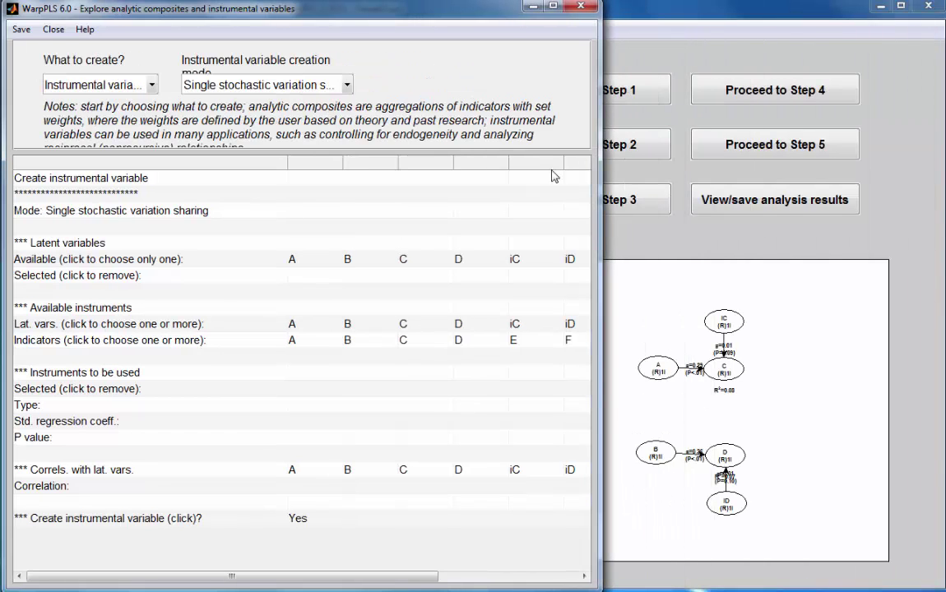
pyautogui.click(347, 85)
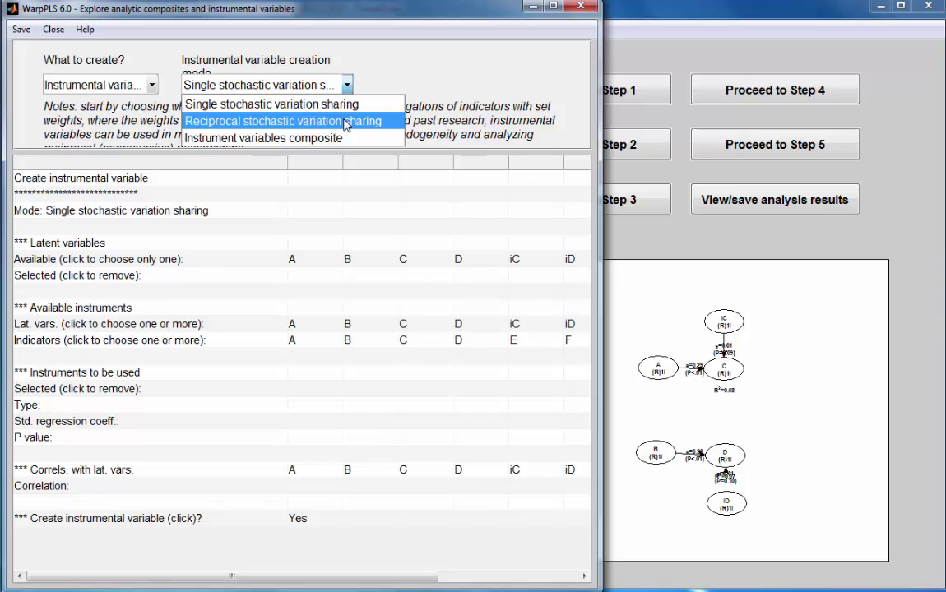
pyautogui.click(346, 122)
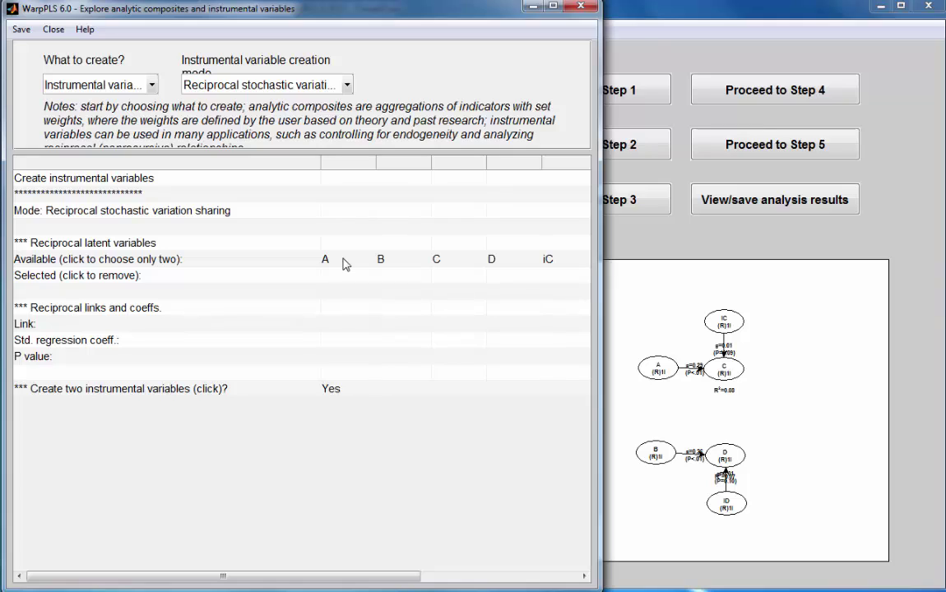
pyautogui.click(457, 263)
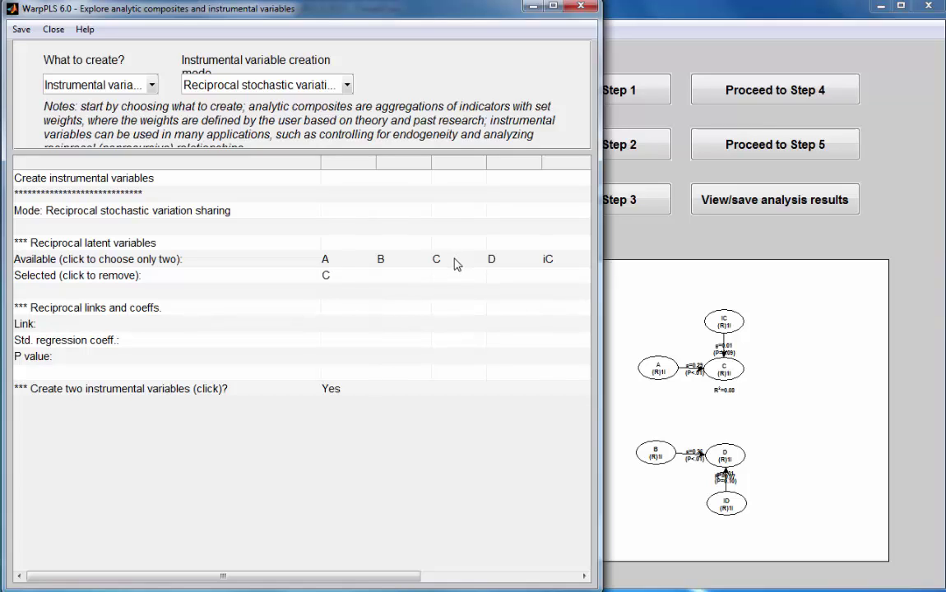
pyautogui.click(496, 262)
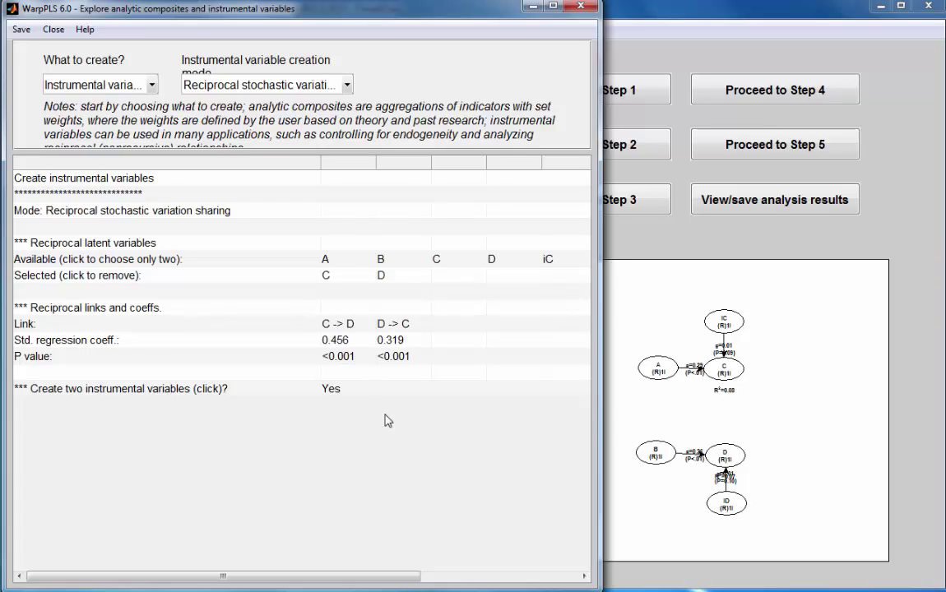
# Step: Create the first instrumental variable with the name iv_C<D
pyautogui.click(346, 391)
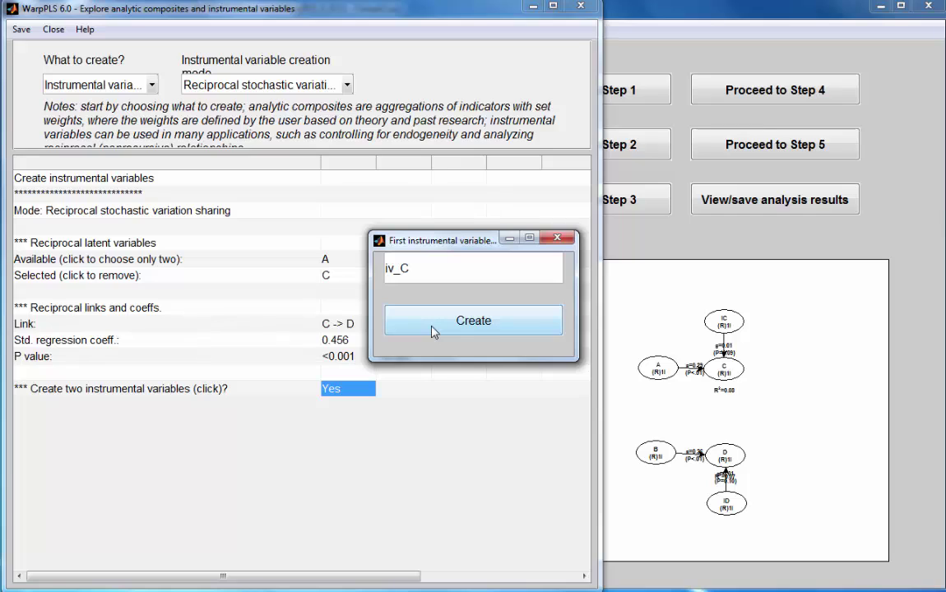
pyautogui.click(502, 260)
pyautogui.write('<D')
pyautogui.click(455, 325)
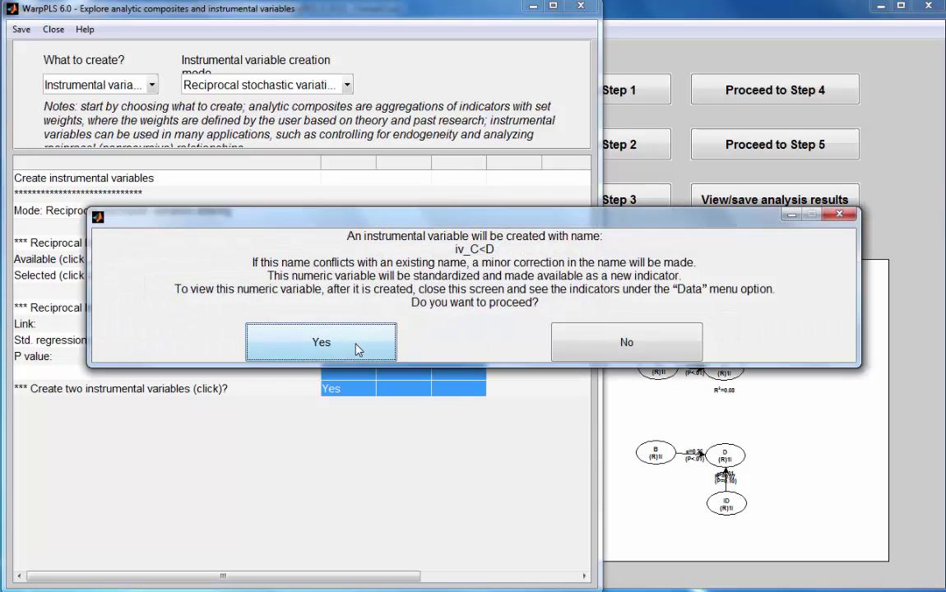
pyautogui.click(357, 347)
# Step: Create the second instrumental variable with the name iv_D<C and close the instrumental variable window
pyautogui.click(491, 270)
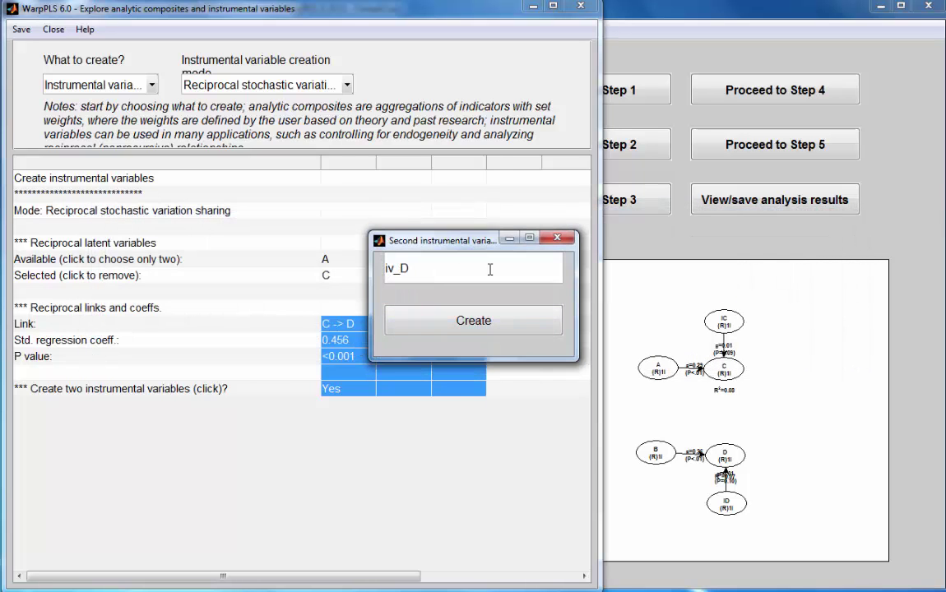
pyautogui.write('<C')
pyautogui.click(438, 325)
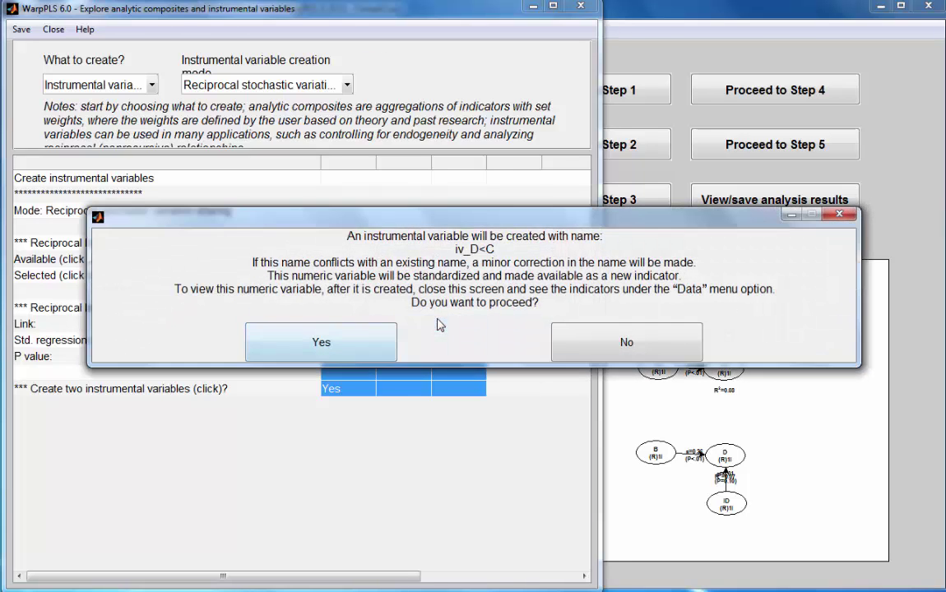
pyautogui.click(318, 350)
pyautogui.click(474, 316)
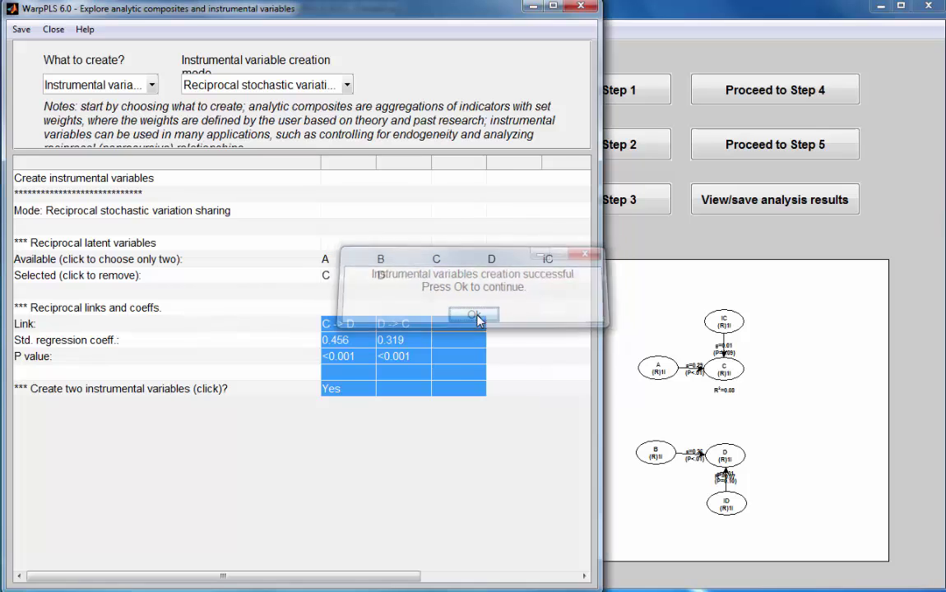
pyautogui.click(588, 9)
# Step: Go back to Step 4, confirm executing it again, and open the SEM model for editing
pyautogui.click(748, 100)
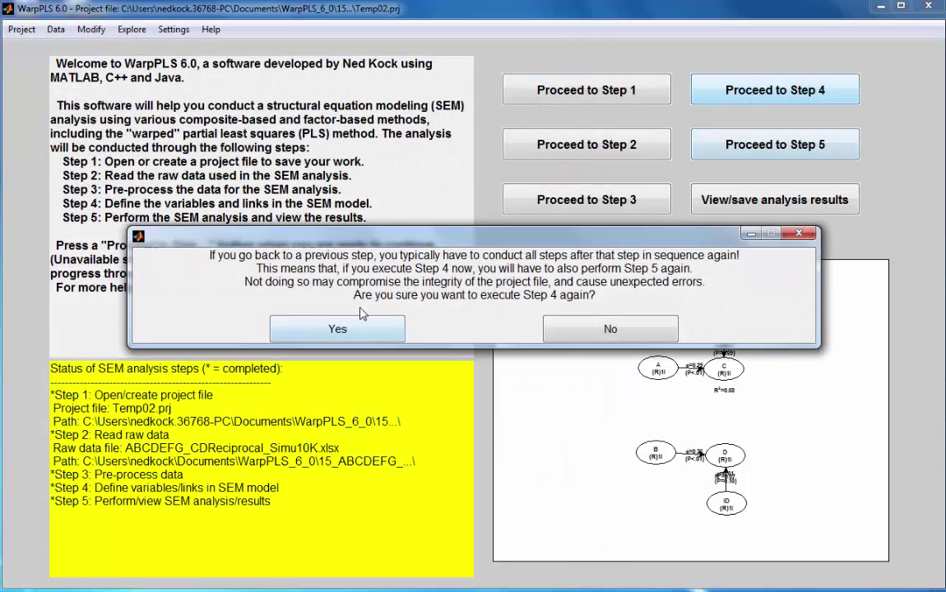
pyautogui.click(333, 328)
pyautogui.click(646, 210)
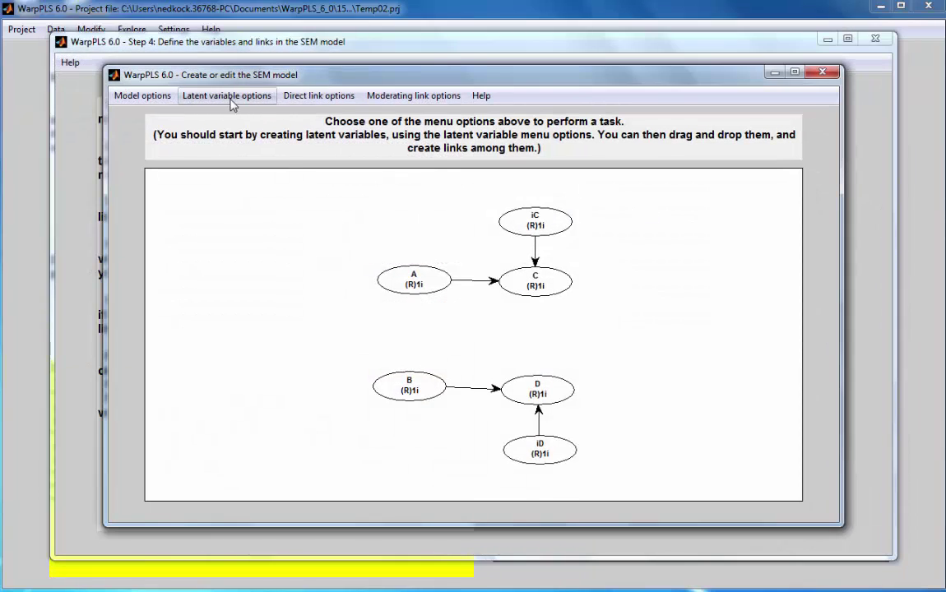
# Step: Create a latent variable named iC<D with iv_C<D as its indicator and place it just below C
pyautogui.click(231, 97)
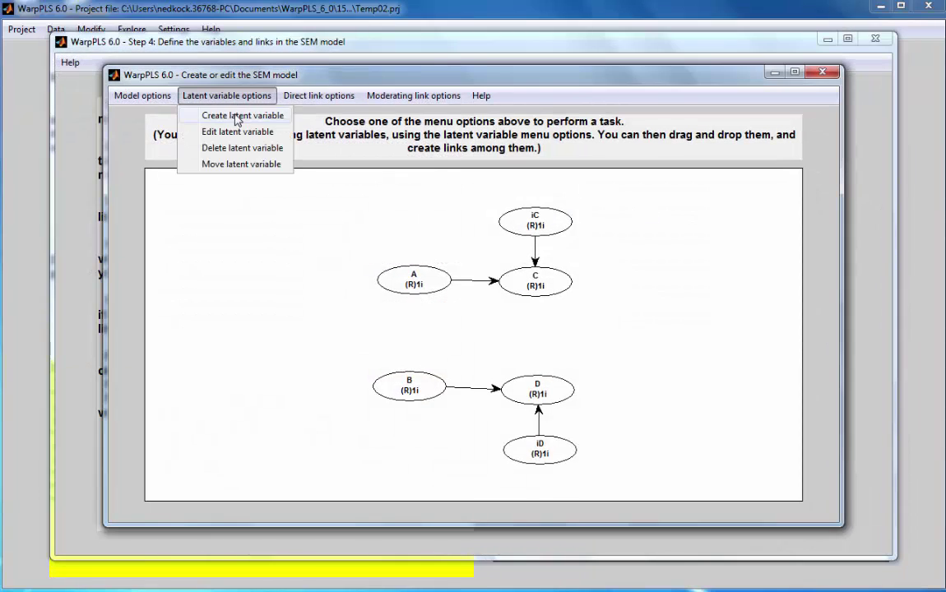
pyautogui.click(235, 116)
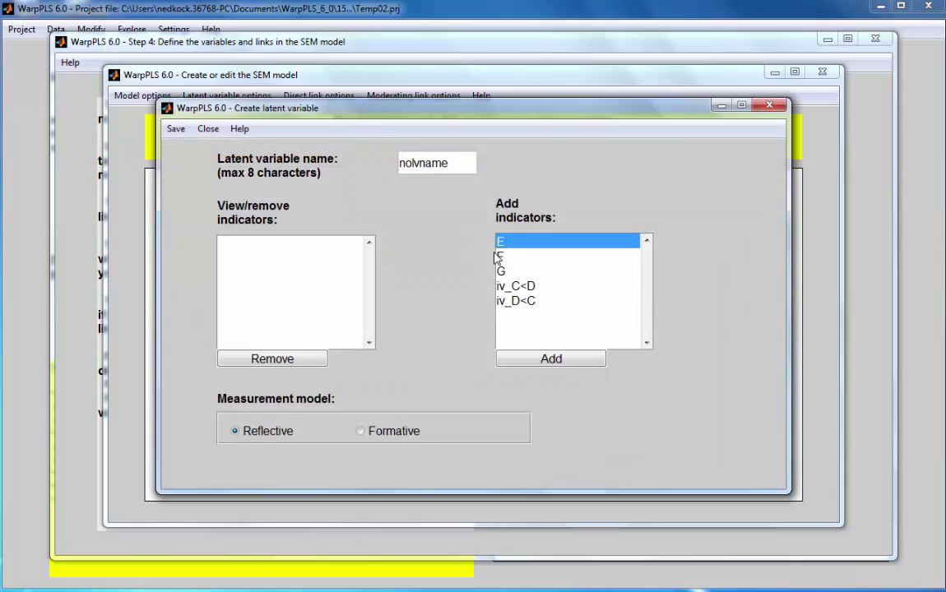
pyautogui.click(534, 288)
pyautogui.click(551, 359)
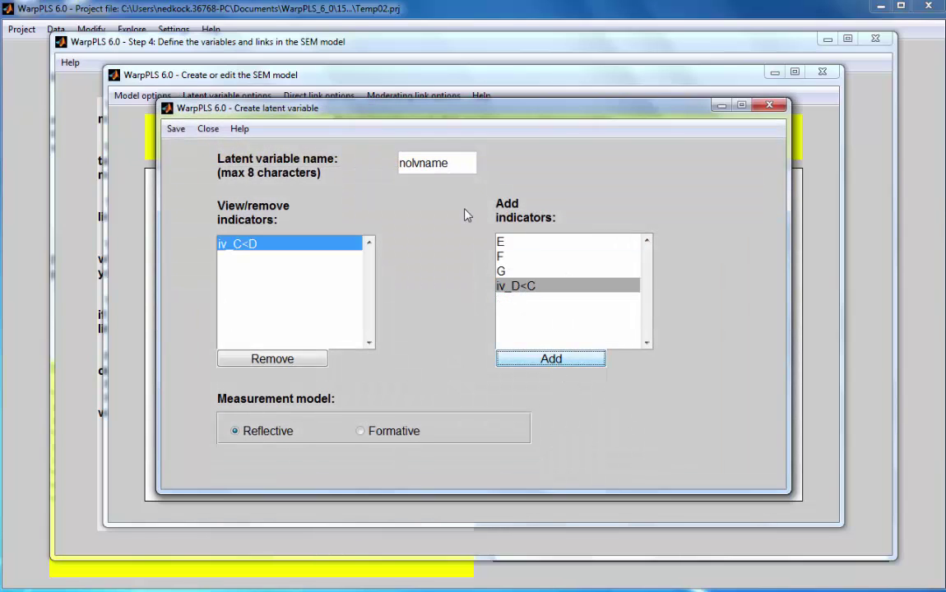
pyautogui.doubleClick(398, 161)
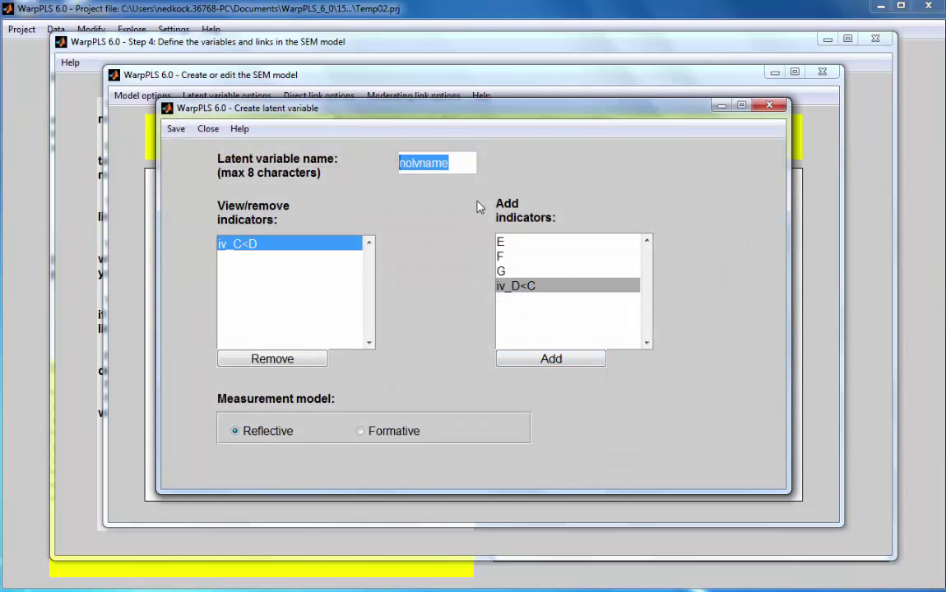
pyautogui.write('iC<D')
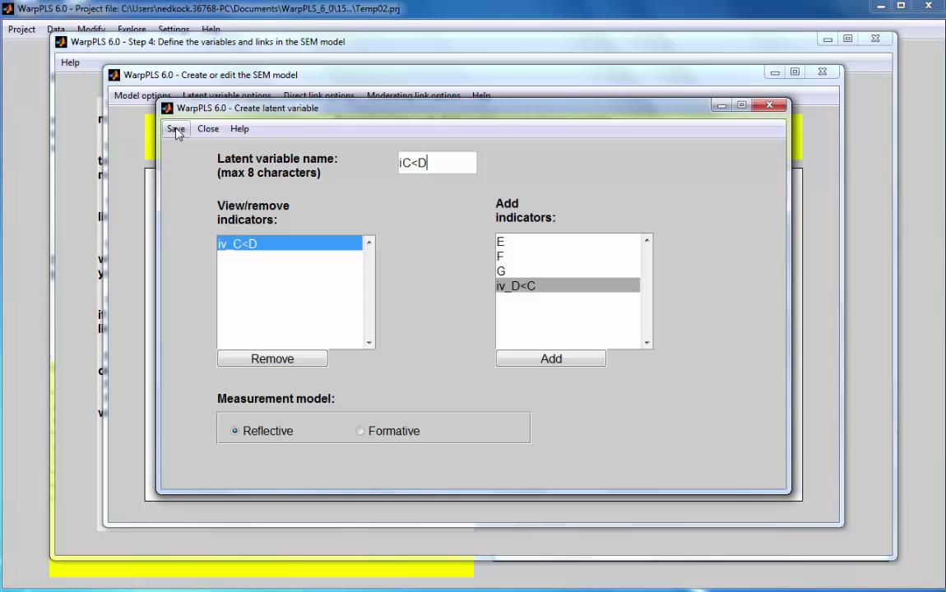
pyautogui.click(176, 129)
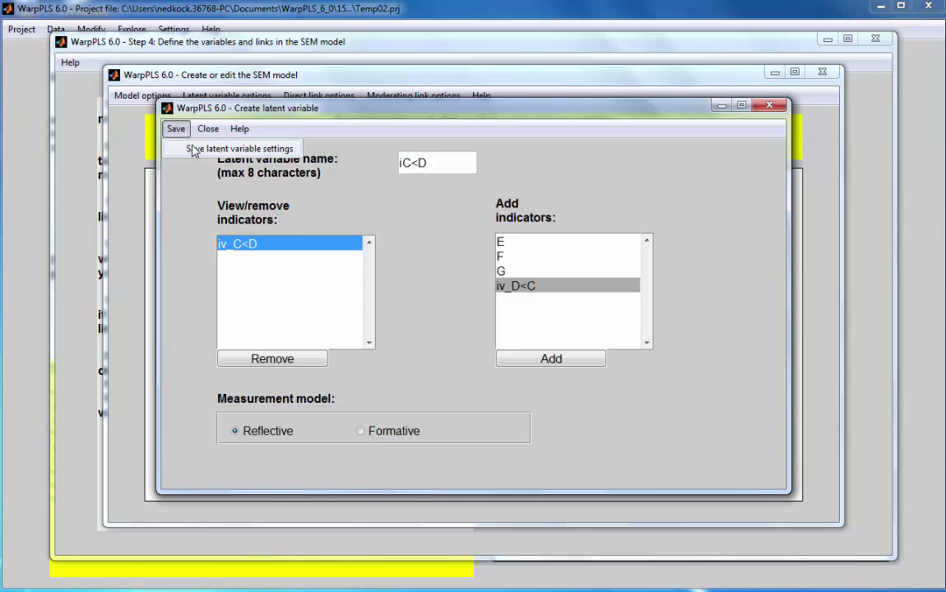
pyautogui.click(191, 148)
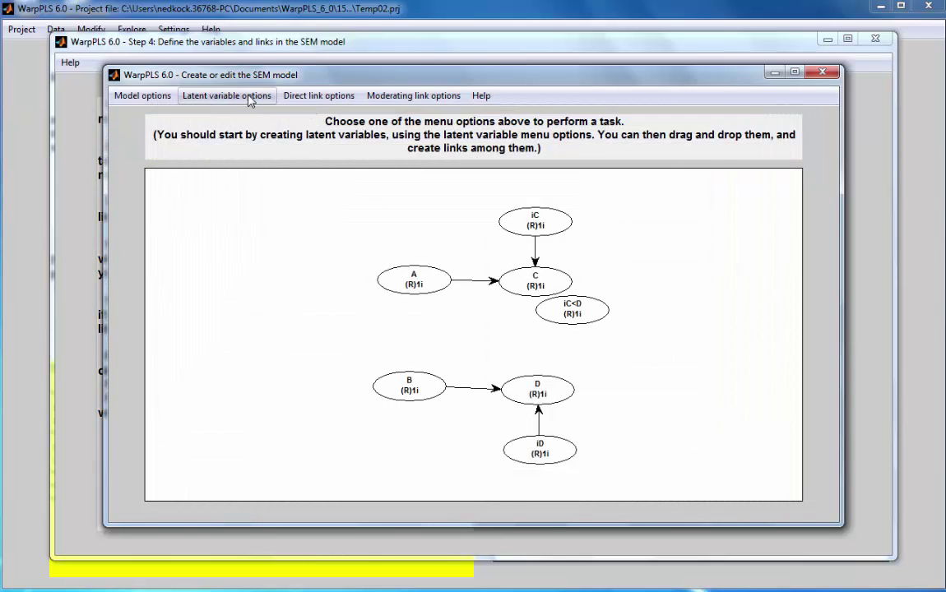
# Step: Create a latent variable named iD<C with iv_D<C as its indicator and place it between C and D
pyautogui.click(246, 96)
pyautogui.click(256, 123)
pyautogui.click(483, 342)
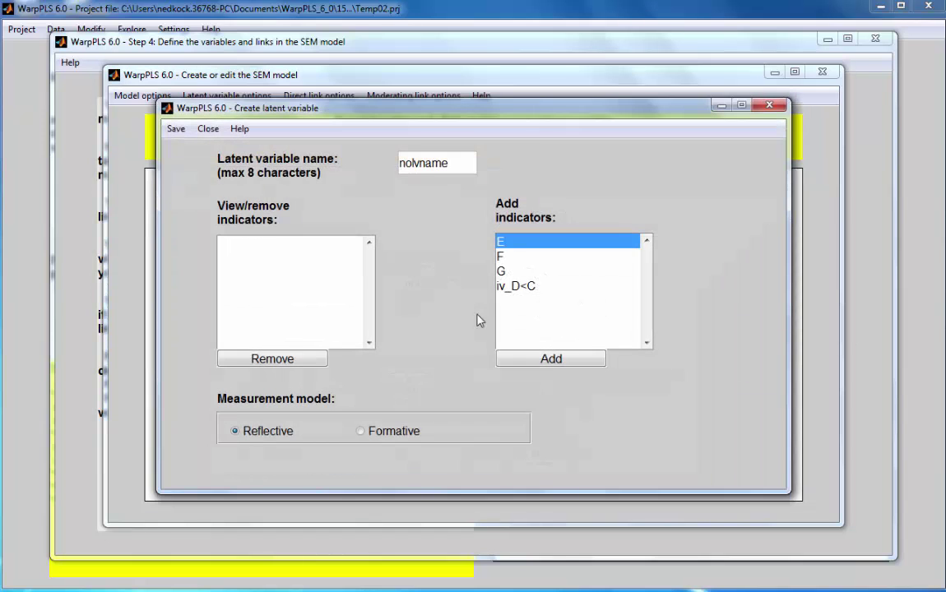
pyautogui.click(530, 288)
pyautogui.click(547, 358)
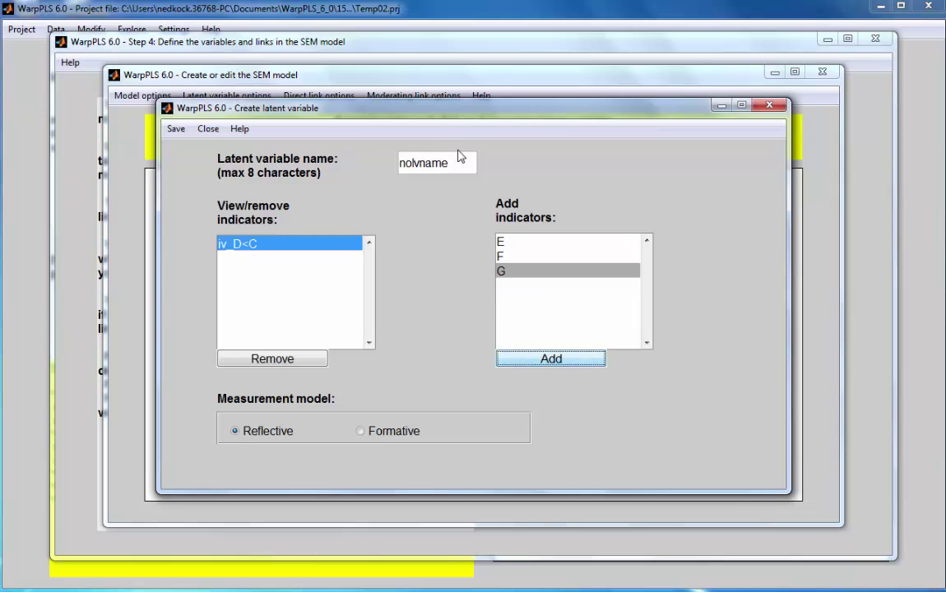
pyautogui.doubleClick(448, 163)
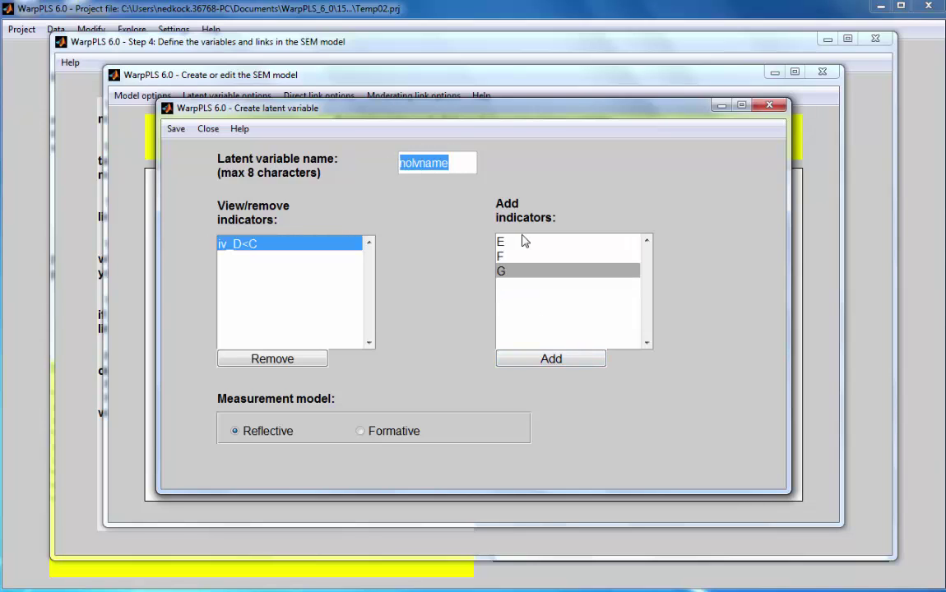
pyautogui.write('iD<C')
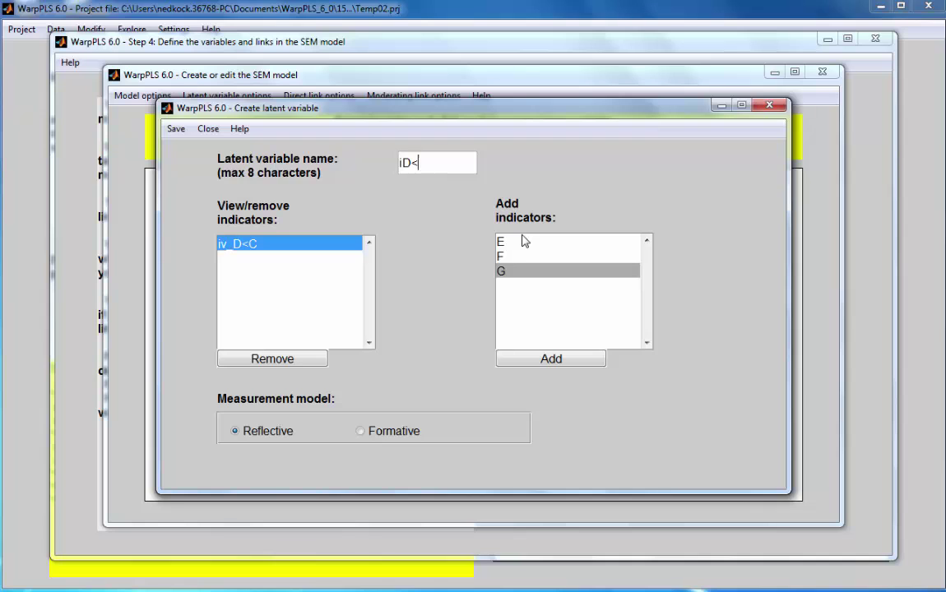
pyautogui.click(174, 130)
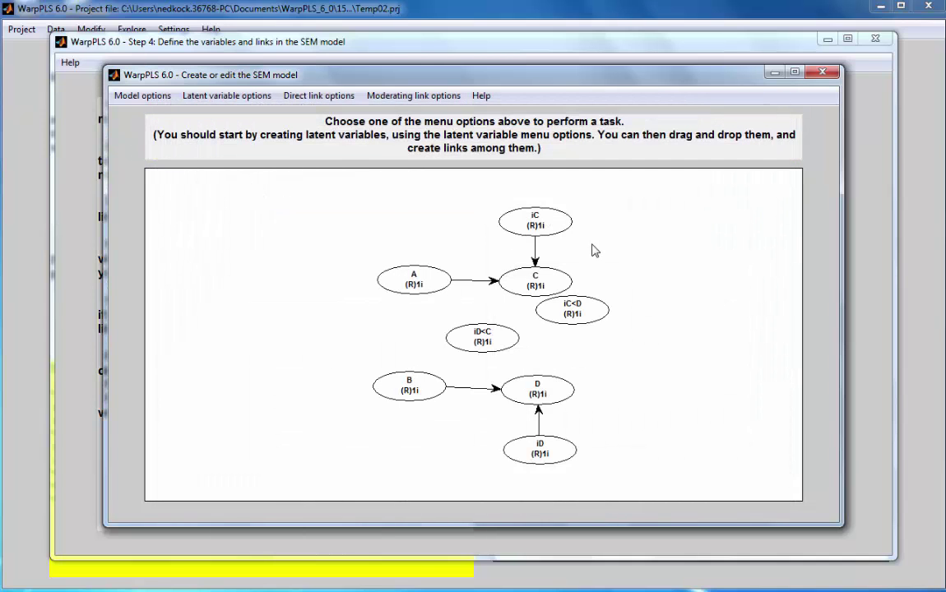
# Step: Create a direct link from iC<D to C and move iC<D farther below and to the right of C
pyautogui.click(319, 95)
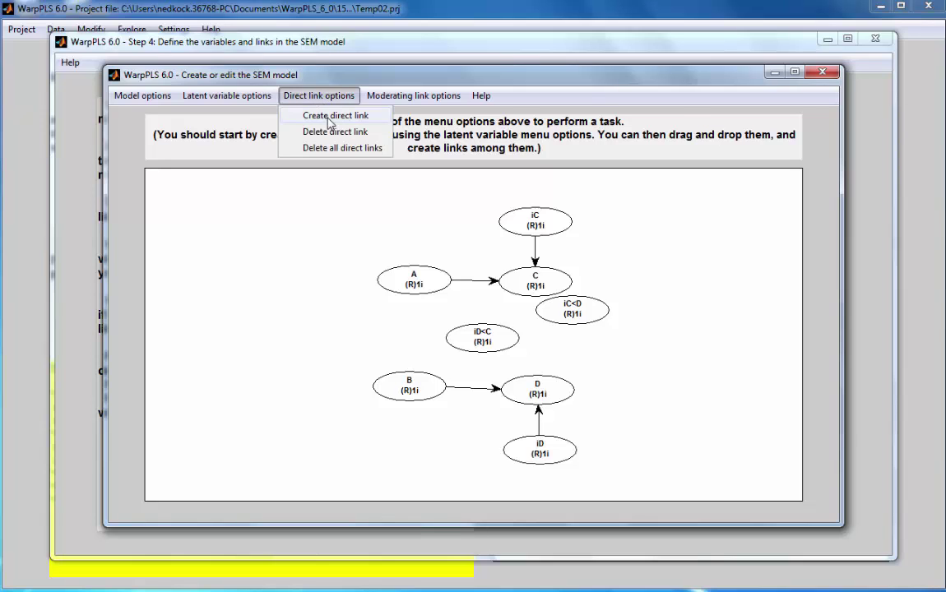
pyautogui.click(329, 115)
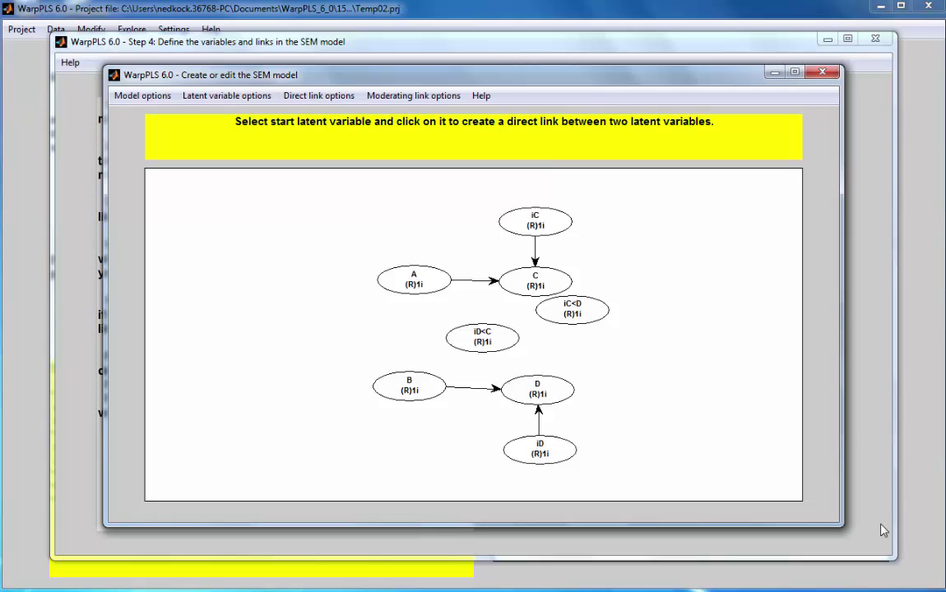
pyautogui.click(562, 301)
pyautogui.click(559, 295)
pyautogui.moveTo(573, 312)
pyautogui.mouseDown()
pyautogui.moveTo(574, 359)
pyautogui.moveTo(595, 350)
pyautogui.mouseUp()
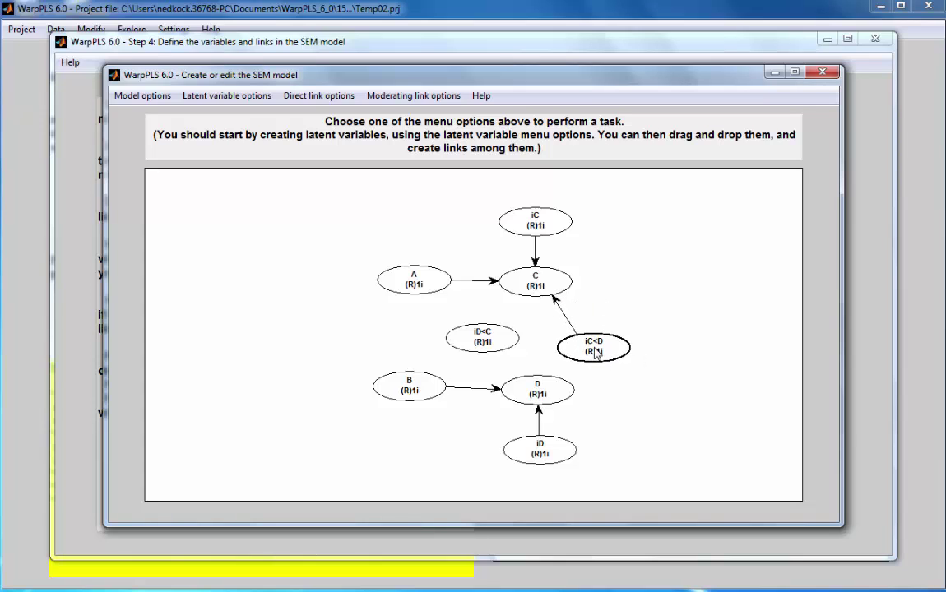
# Step: Create a direct link from iD<C to D and reposition iD<C and iC<D slightly between C and D
pyautogui.click(319, 97)
pyautogui.click(327, 117)
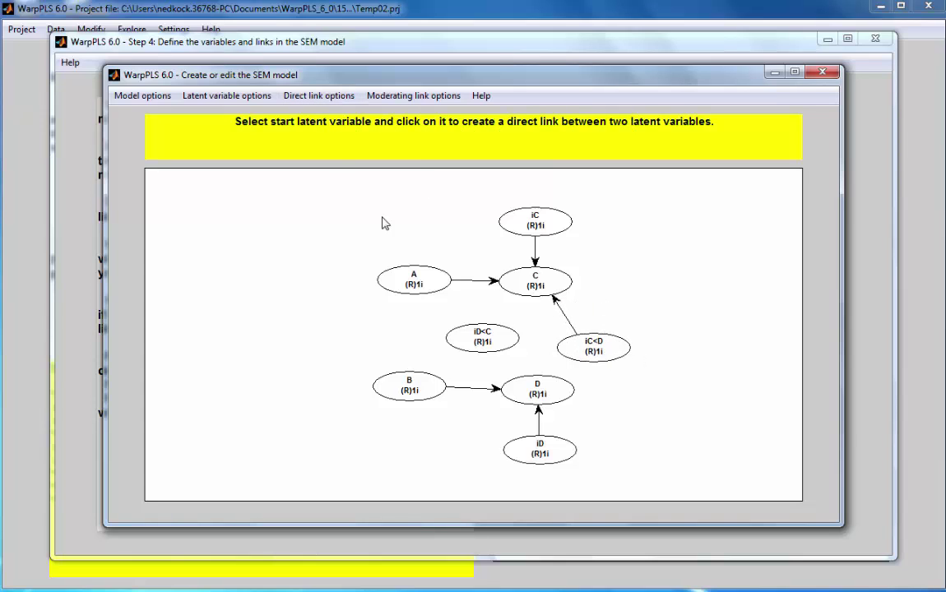
pyautogui.click(464, 337)
pyautogui.click(518, 387)
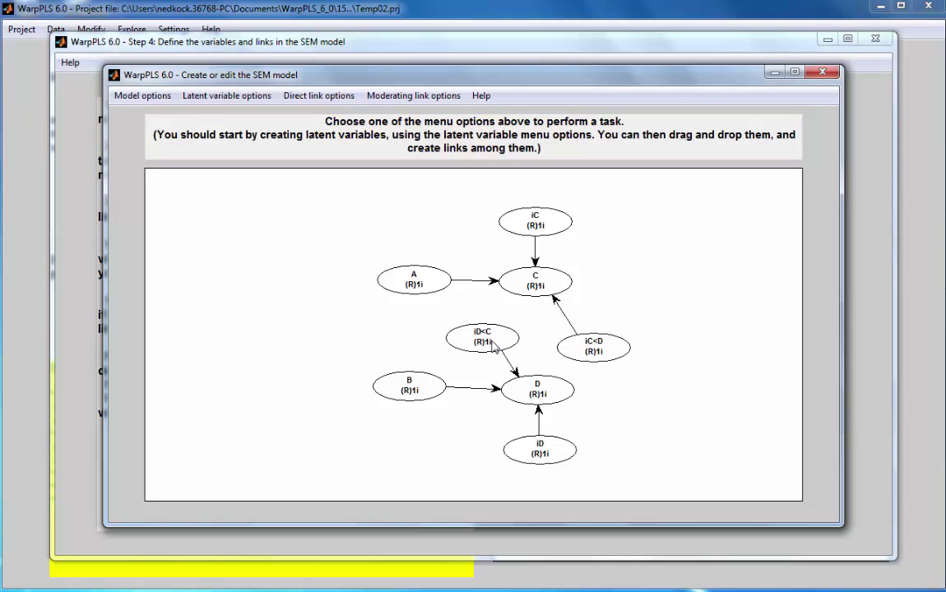
pyautogui.moveTo(503, 346); pyautogui.dragTo(518, 341)
pyautogui.moveTo(594, 352); pyautogui.dragTo(587, 356)
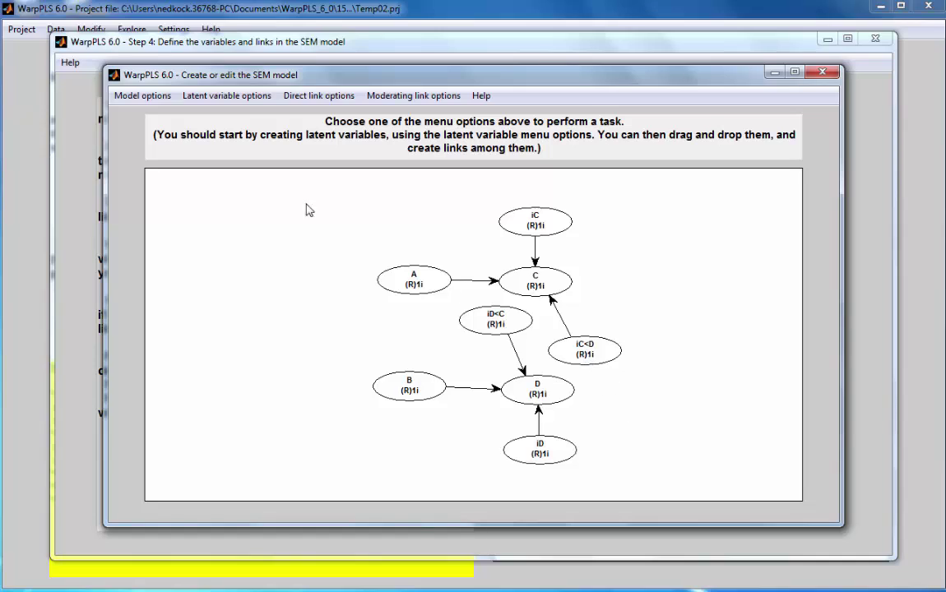
# Step: Save the edited SEM model, close the editor and accept the default inner model algorithm settings
pyautogui.click(149, 94)
pyautogui.click(160, 117)
pyautogui.click(473, 316)
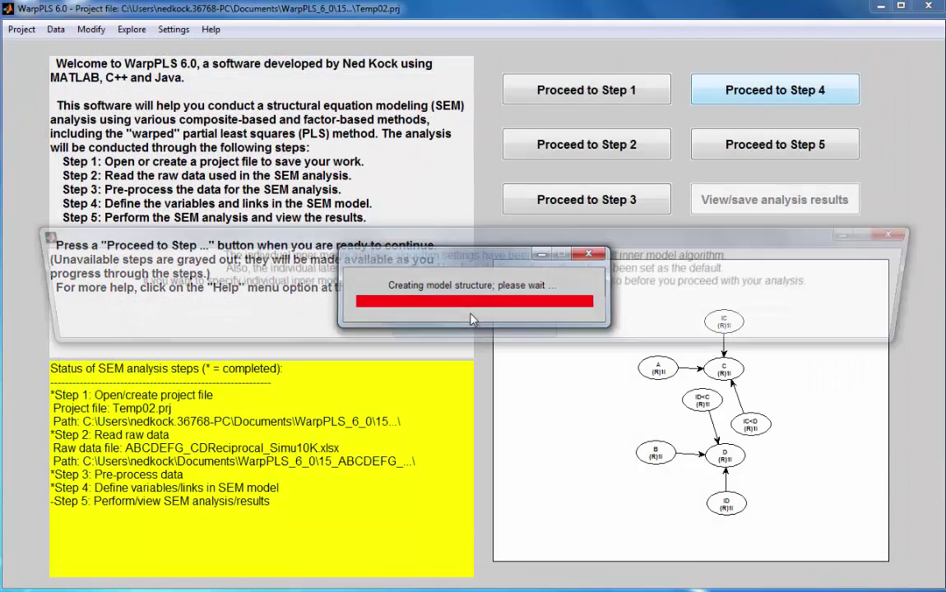
pyautogui.click(473, 327)
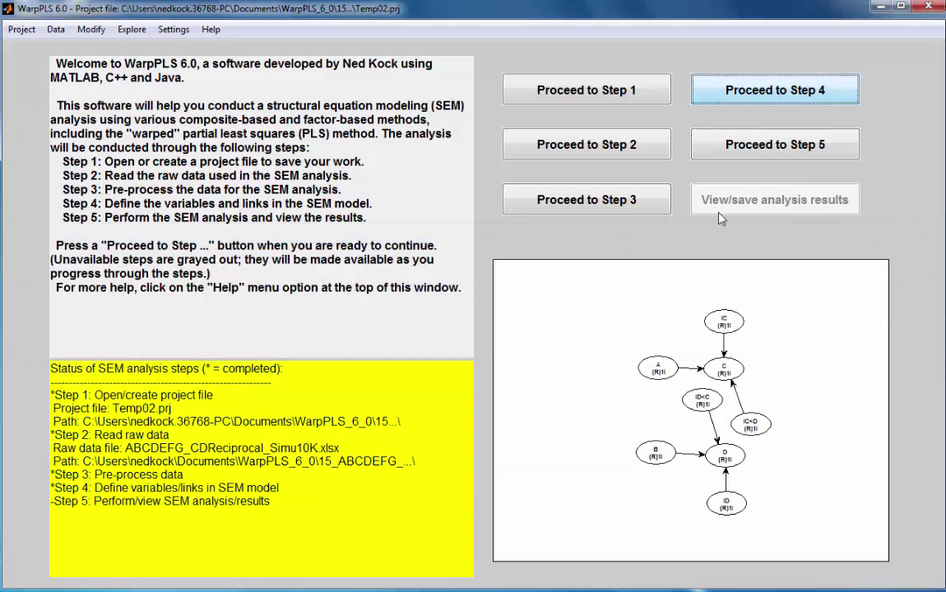
# Step: Perform the Step 5 SEM analysis on the updated model
pyautogui.click(753, 155)
pyautogui.click(668, 221)
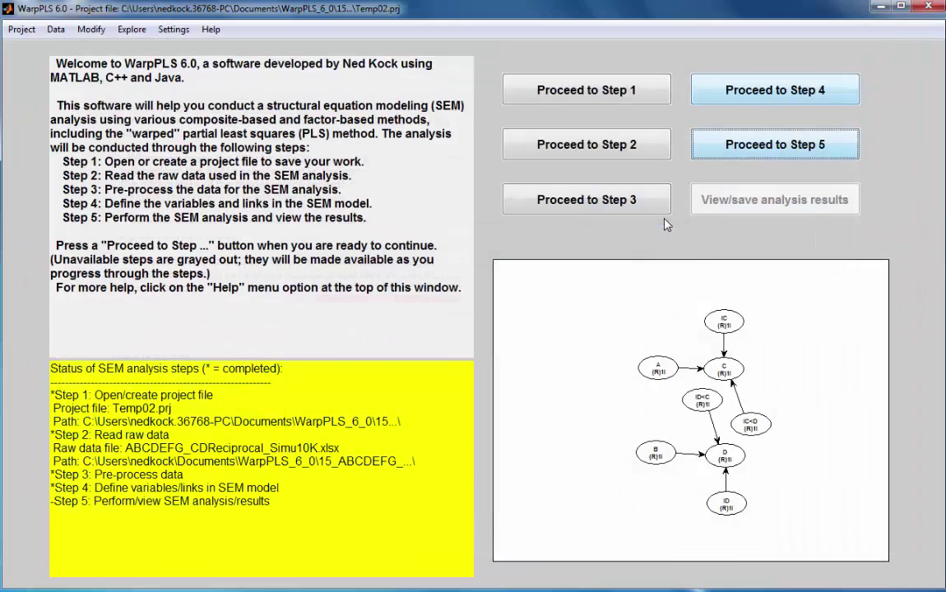